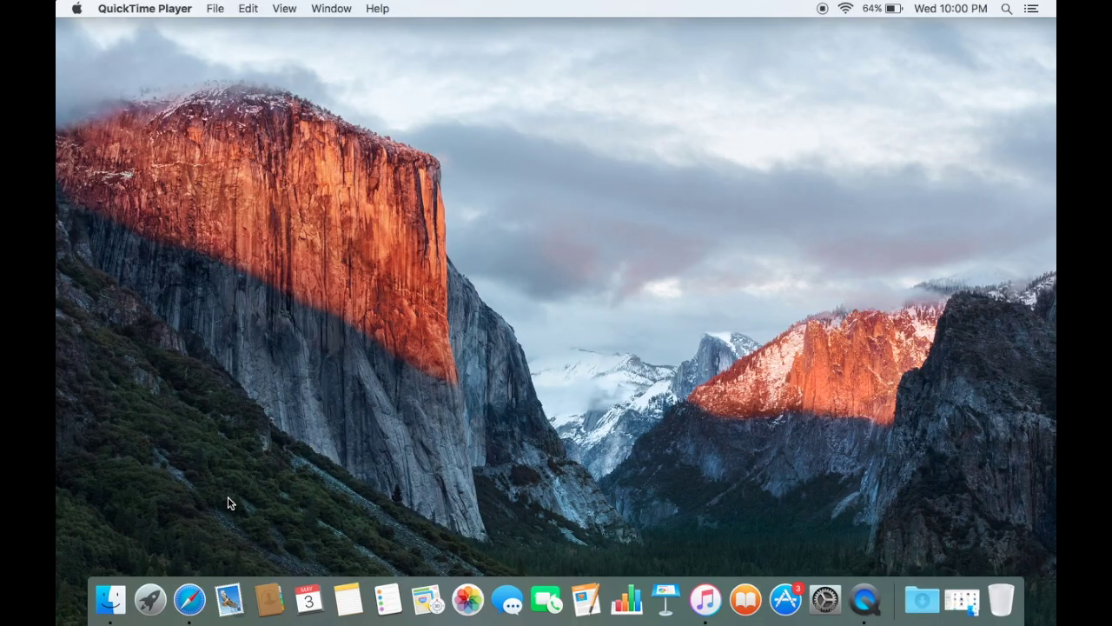
- Launch Safari from the Dock and search Google for 'google chrome'
{"action": "left_click", "coordinate": [187, 599]}
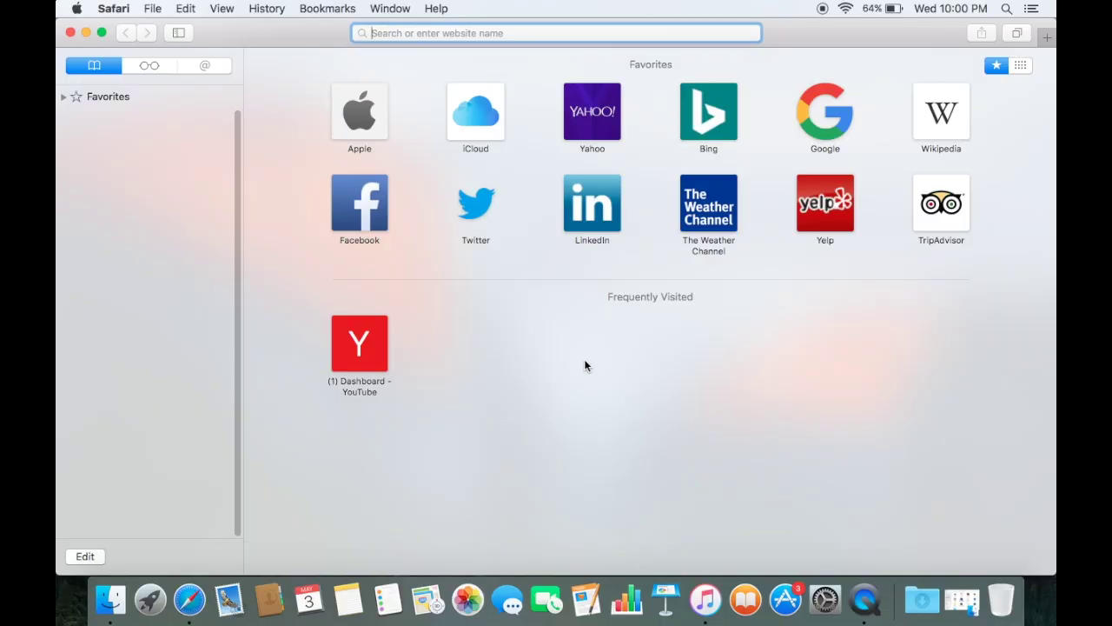
{"action": "type", "text": "google "}
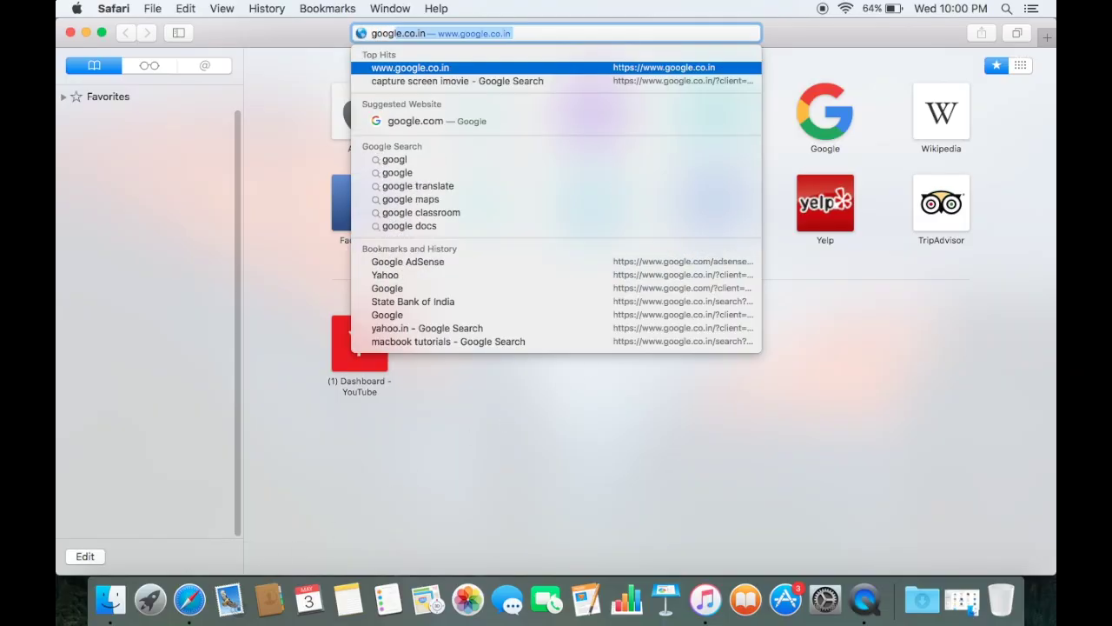
{"action": "type", "text": "chrome"}
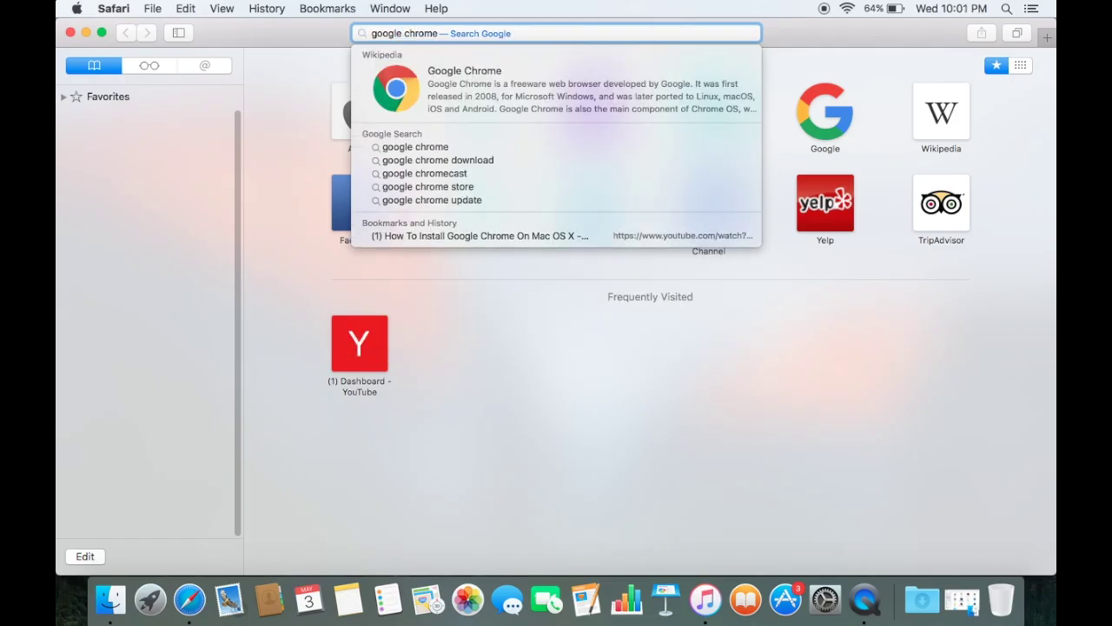
{"action": "key", "text": "Escape"}
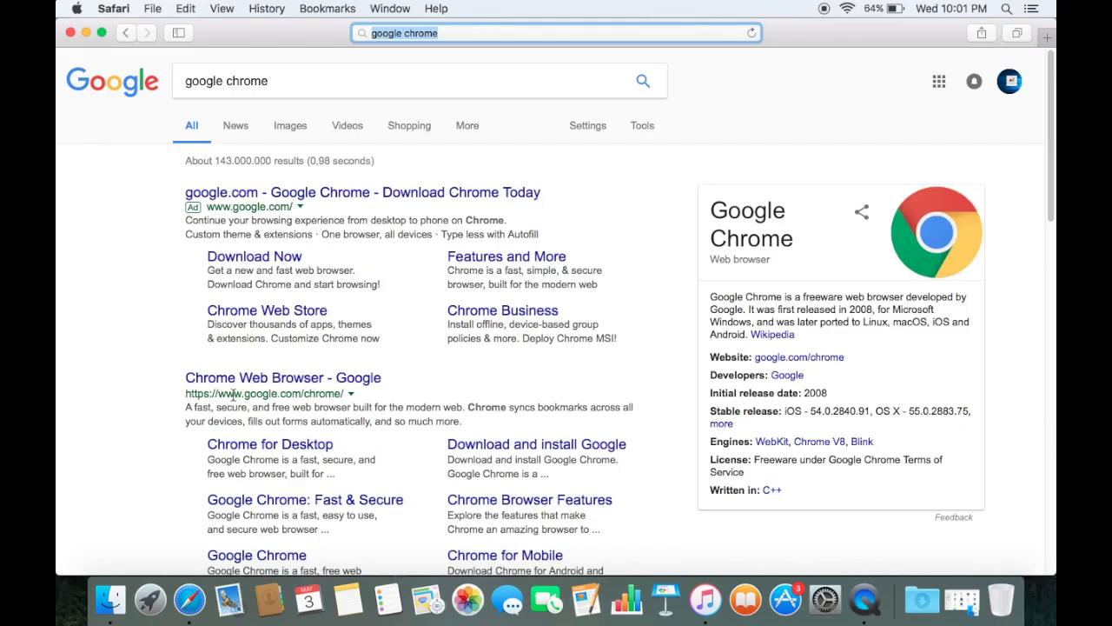
- Open the 'Chrome Web Browser - Google' search result
{"action": "left_click", "coordinate": [327, 383]}
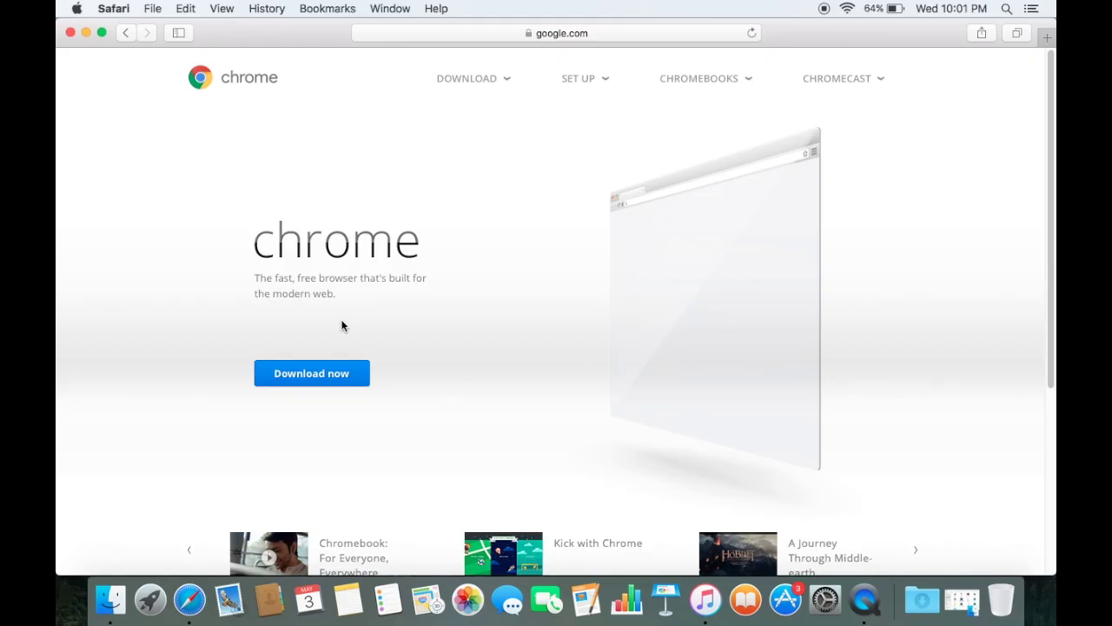
- Accept Chrome's terms and download googlechrome.dmg (63.7 MB), checking progress in the Downloads list
{"action": "left_click", "coordinate": [316, 380]}
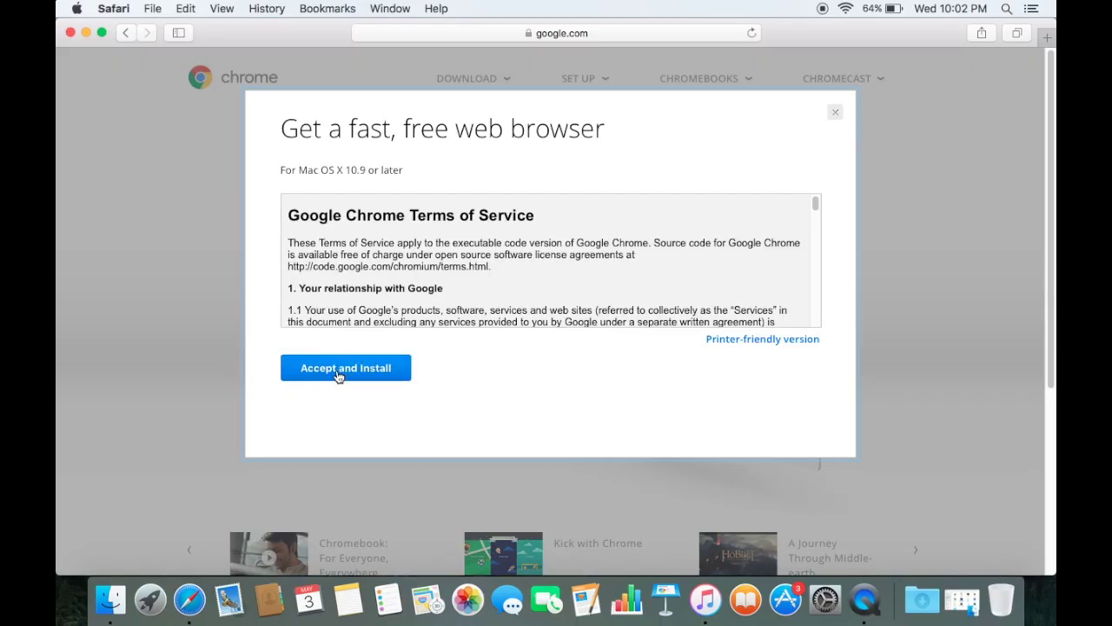
{"action": "left_click", "coordinate": [338, 373]}
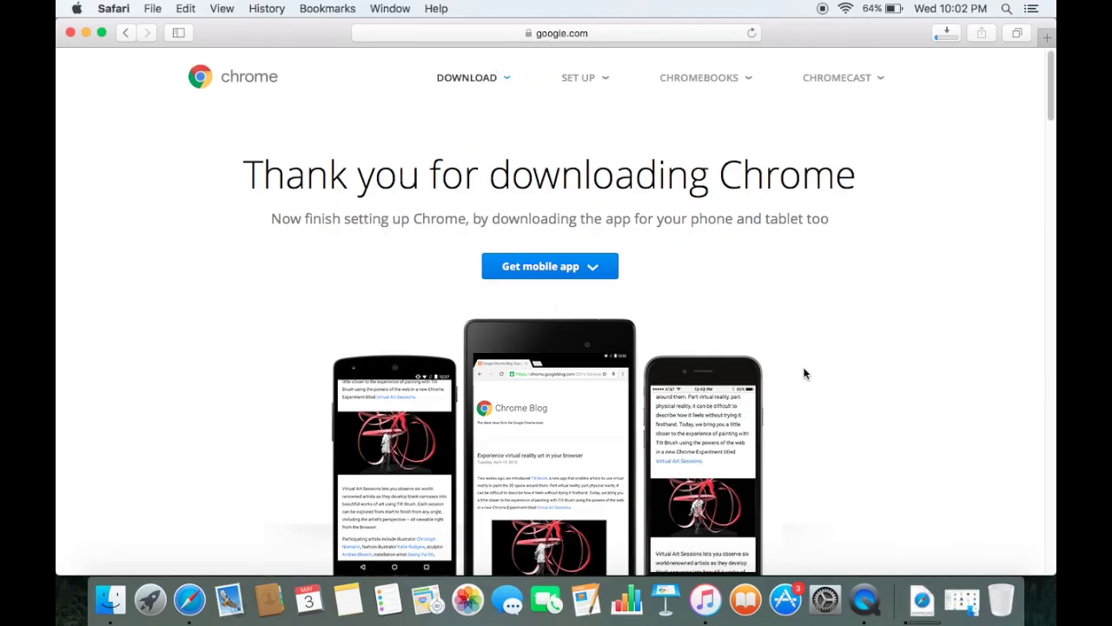
{"action": "left_click", "coordinate": [947, 35]}
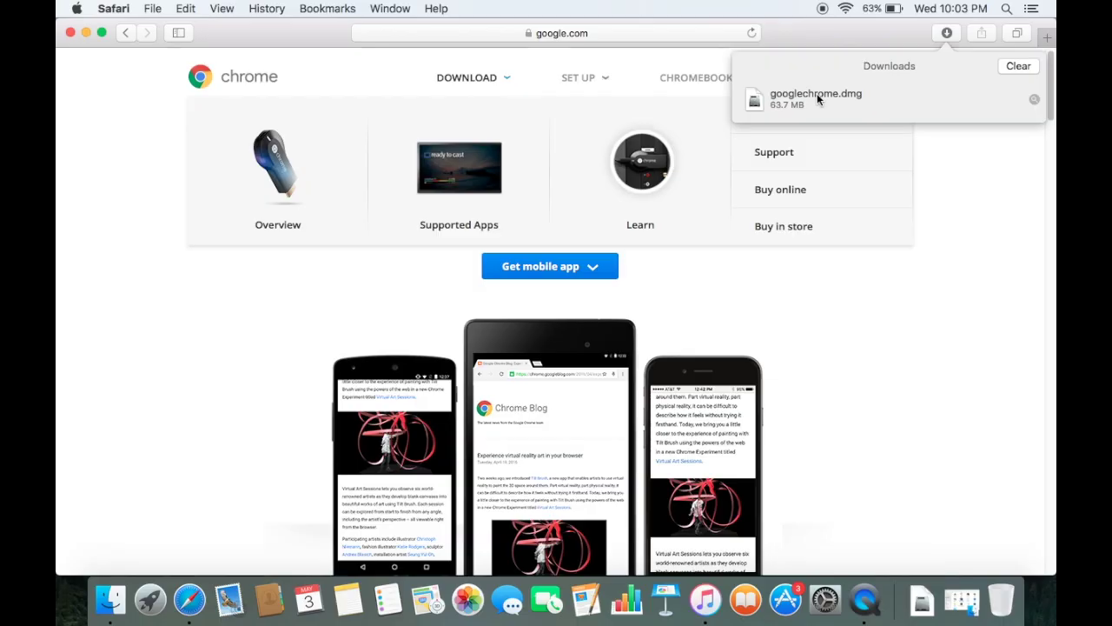
- Open googlechrome.dmg from Safari's Downloads list to mount it, then minimise Safari
{"action": "left_click", "coordinate": [952, 52]}
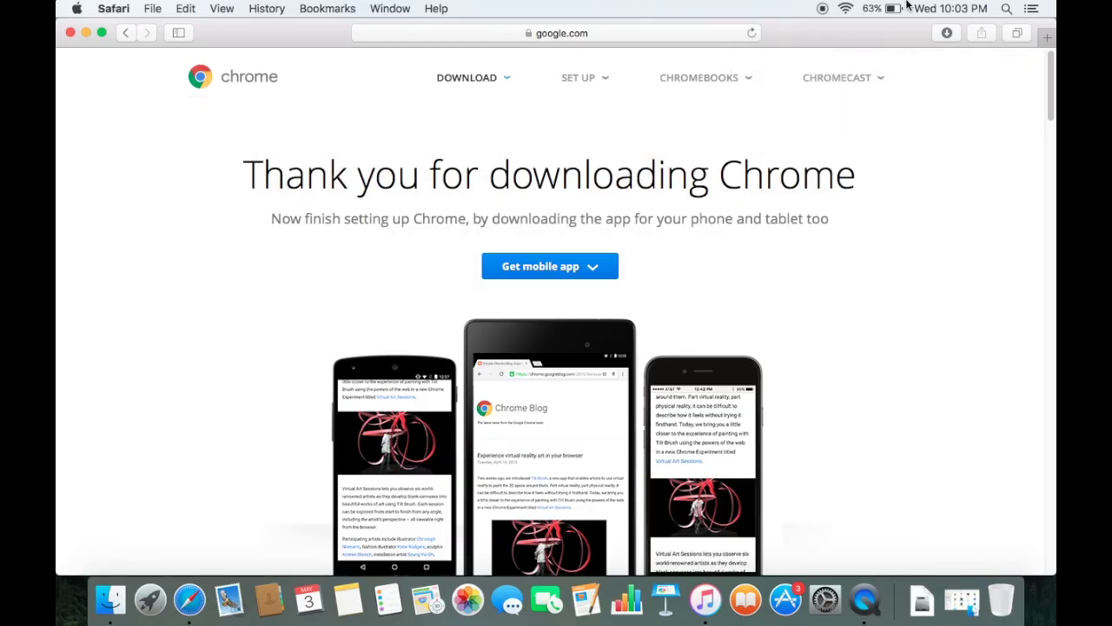
{"action": "left_click", "coordinate": [946, 33]}
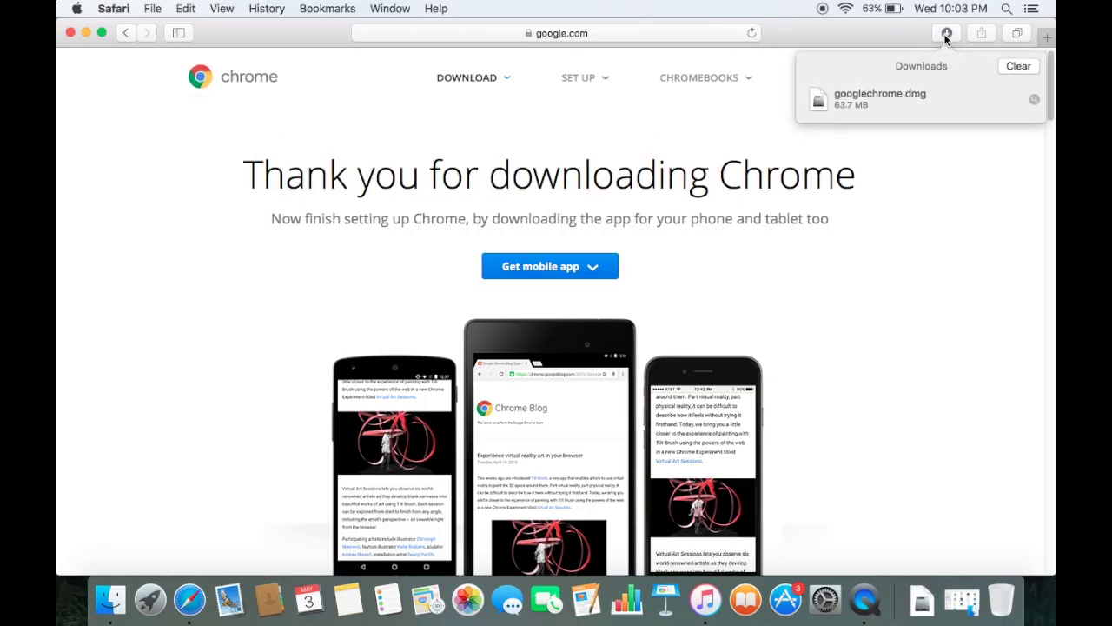
{"action": "left_click", "coordinate": [875, 97]}
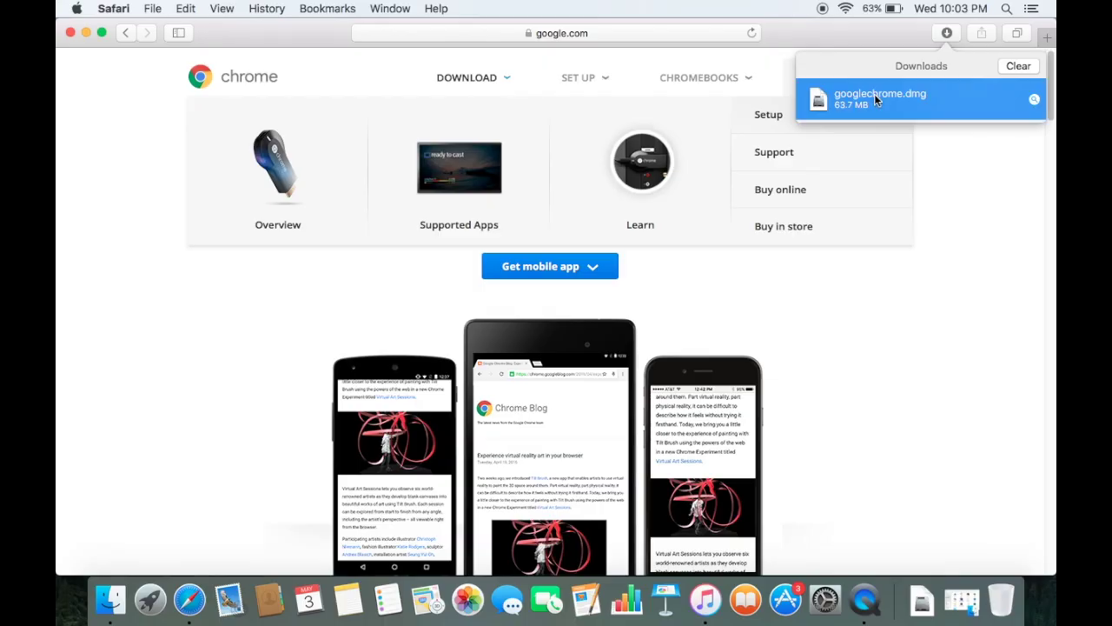
{"action": "double_click", "coordinate": [874, 96]}
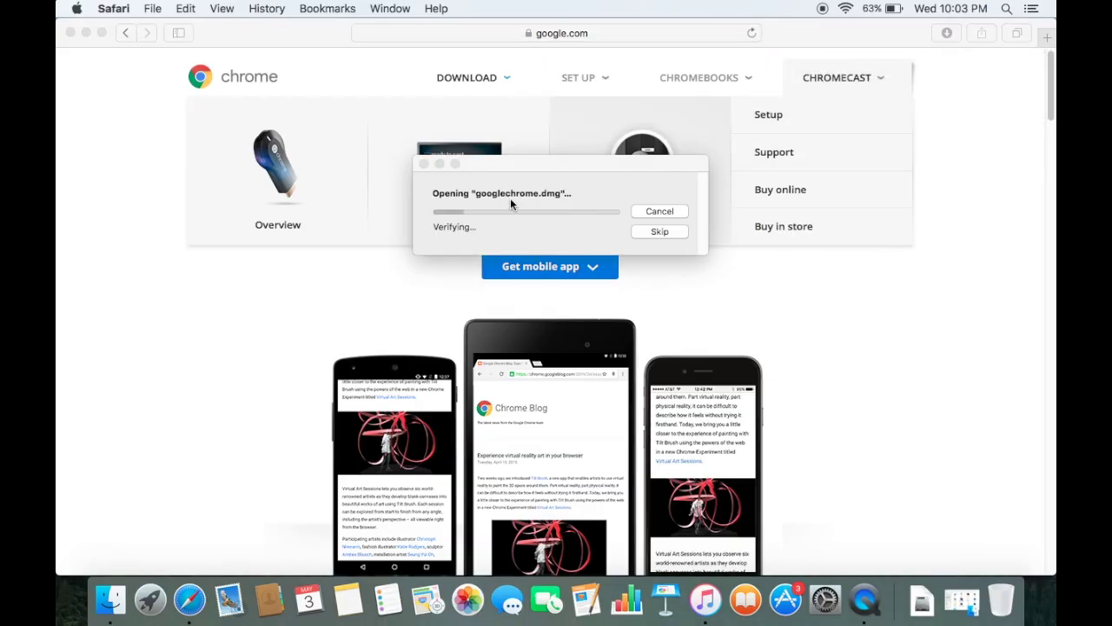
{"action": "left_click", "coordinate": [85, 33]}
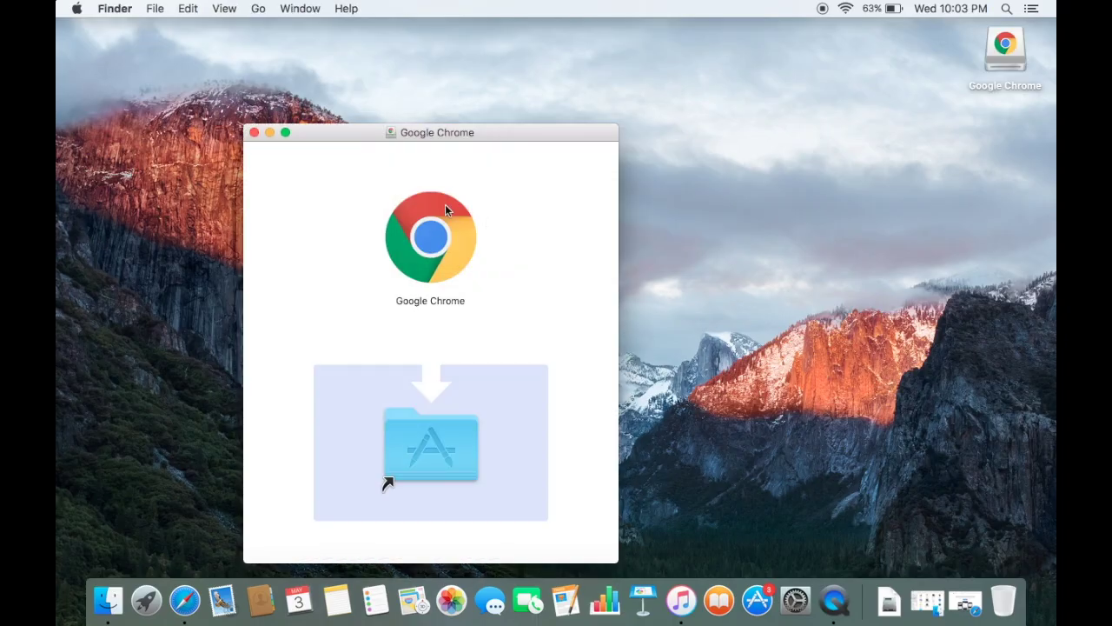
- Drag Google Chrome.app (181.4 MB) from the installer window into the Applications folder
{"action": "left_click_drag", "start_coordinate": [452, 143], "coordinate": [600, 78]}
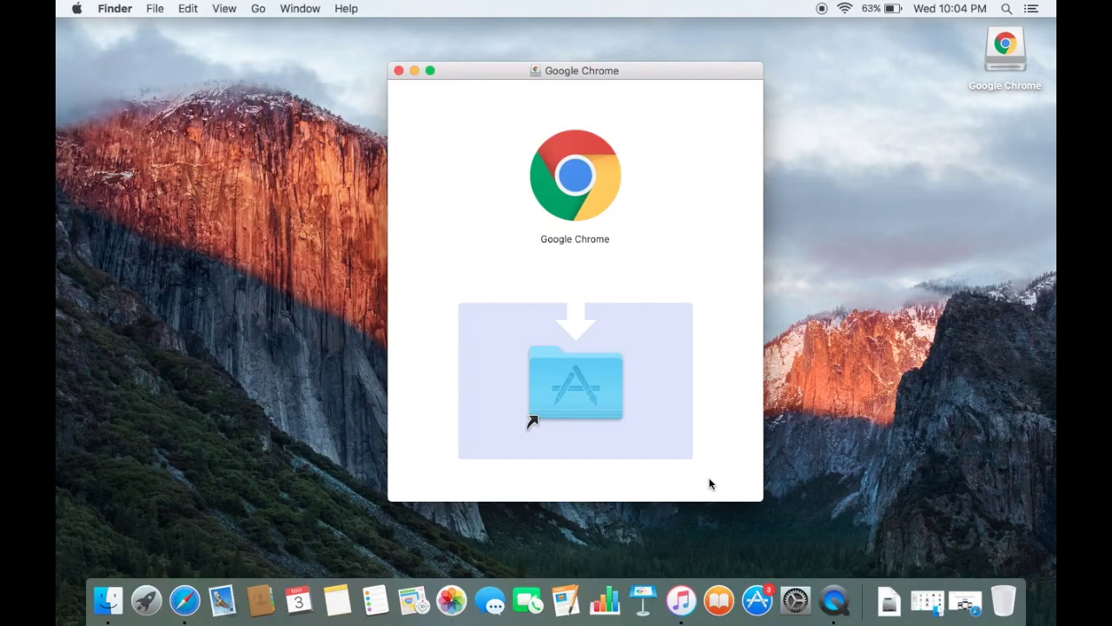
{"action": "left_click", "coordinate": [577, 174]}
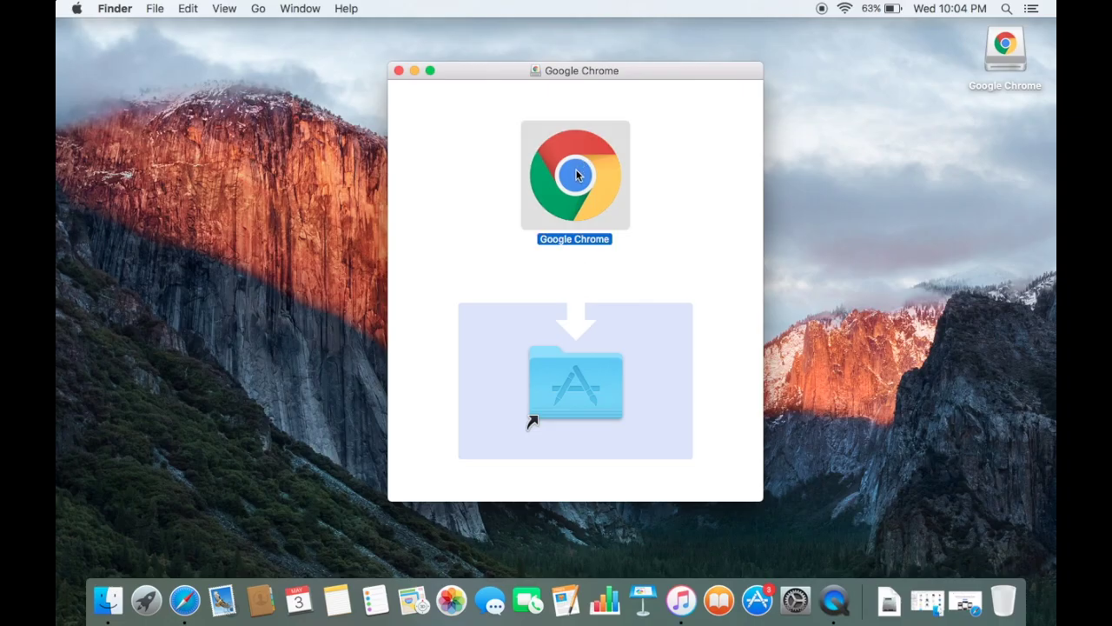
{"action": "left_click_drag", "start_coordinate": [577, 174], "coordinate": [586, 375]}
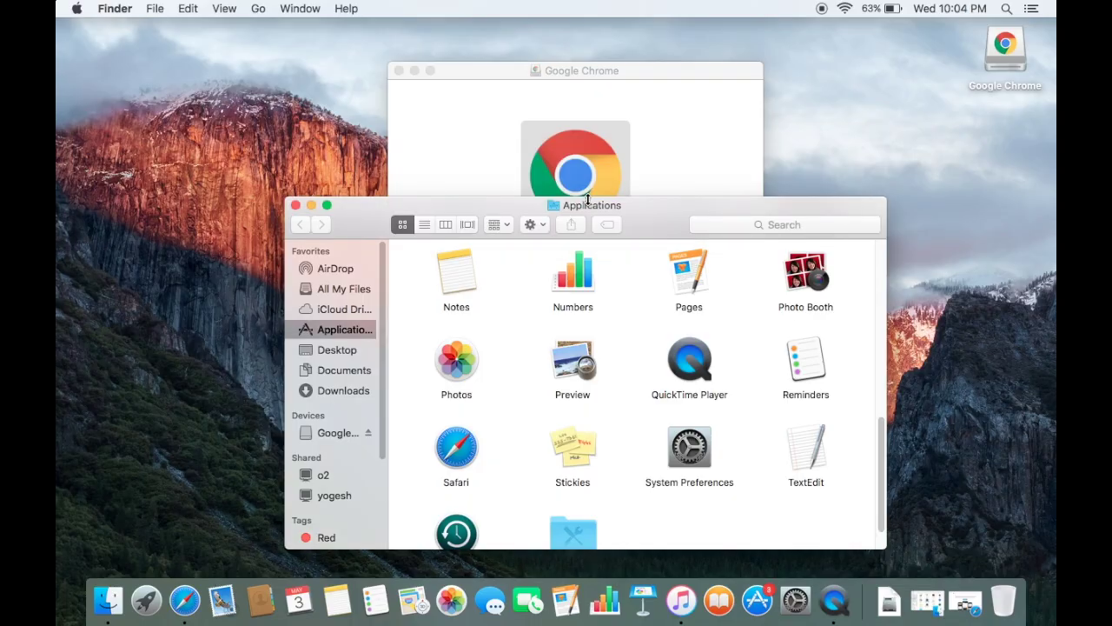
- Launch Google Chrome from the Applications folder, triggering the Internet-download warning
{"action": "scroll", "coordinate": [648, 335], "scroll_direction": "down", "scroll_amount": 1}
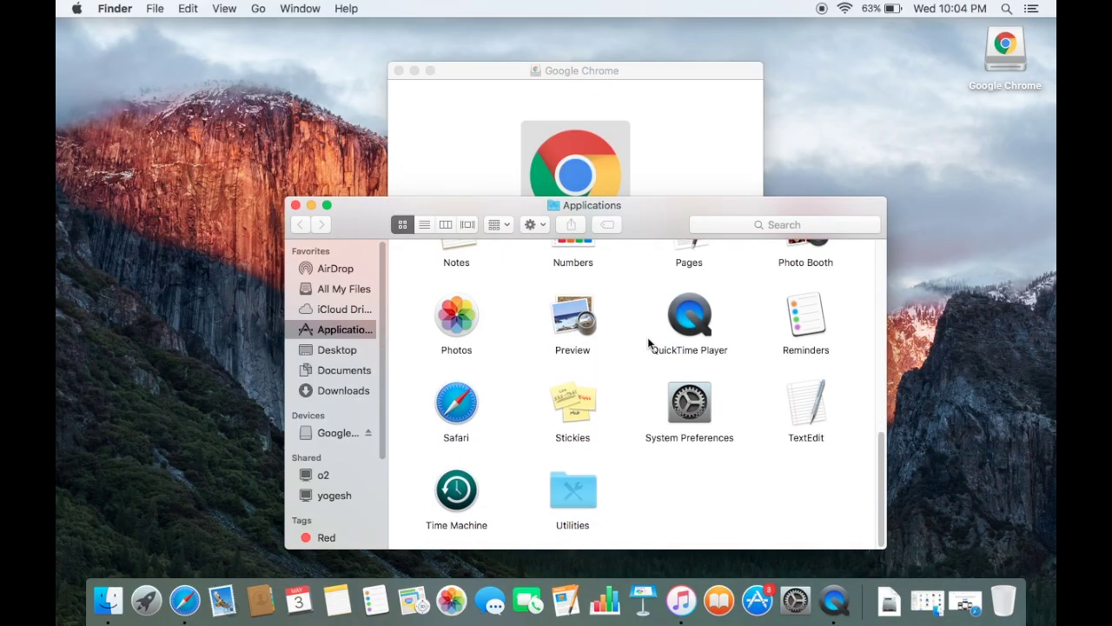
{"action": "scroll", "coordinate": [648, 339], "scroll_direction": "up", "scroll_amount": 10}
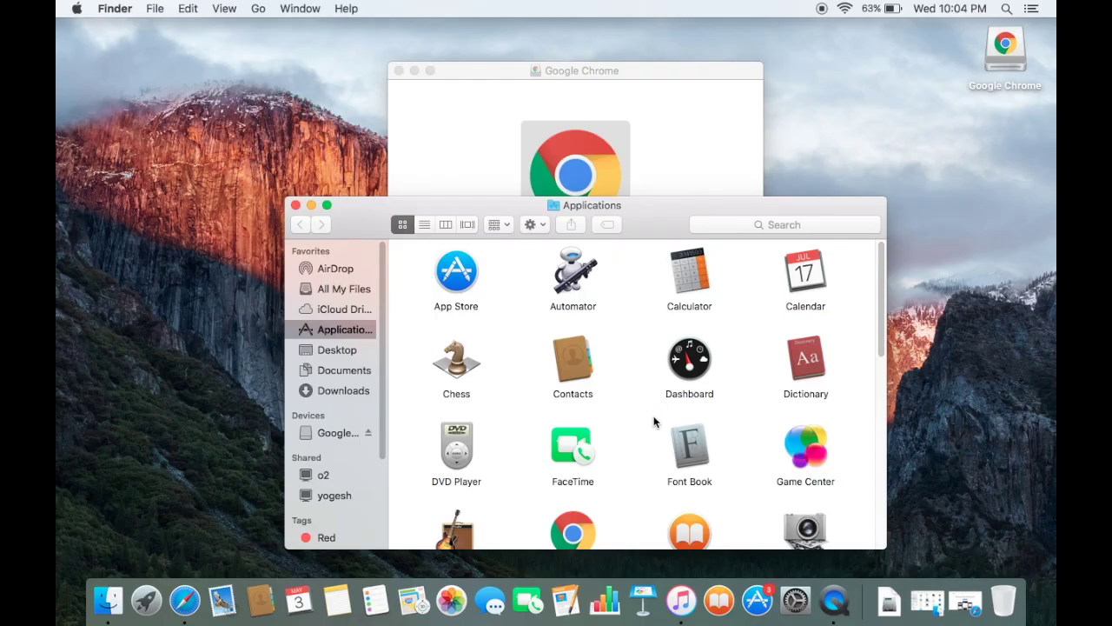
{"action": "left_click", "coordinate": [578, 526]}
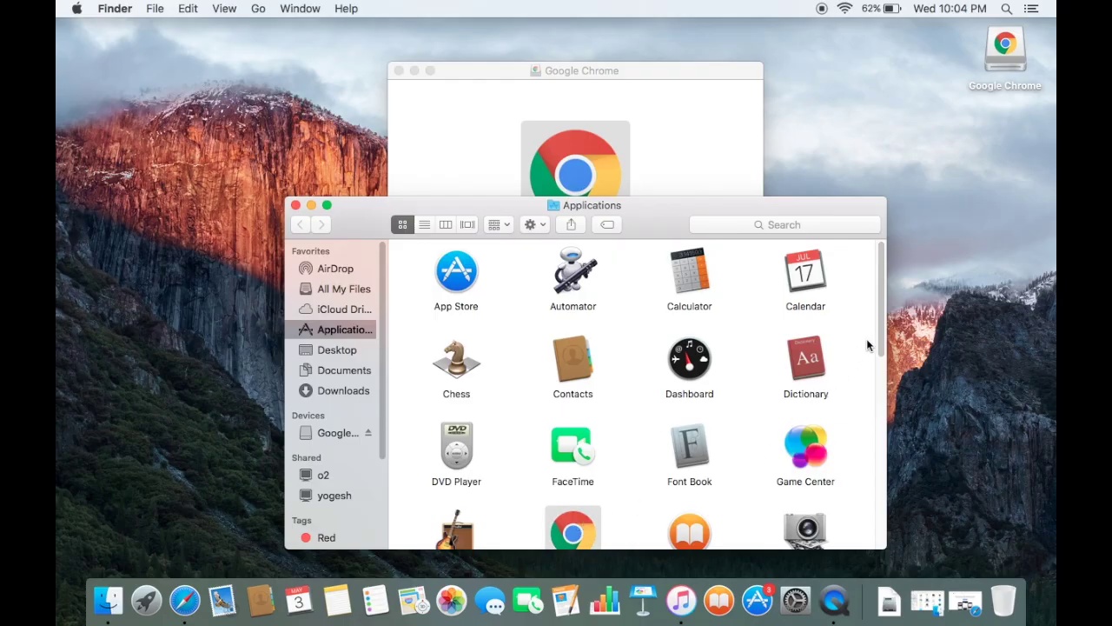
{"action": "left_click_drag", "start_coordinate": [879, 332], "coordinate": [877, 386]}
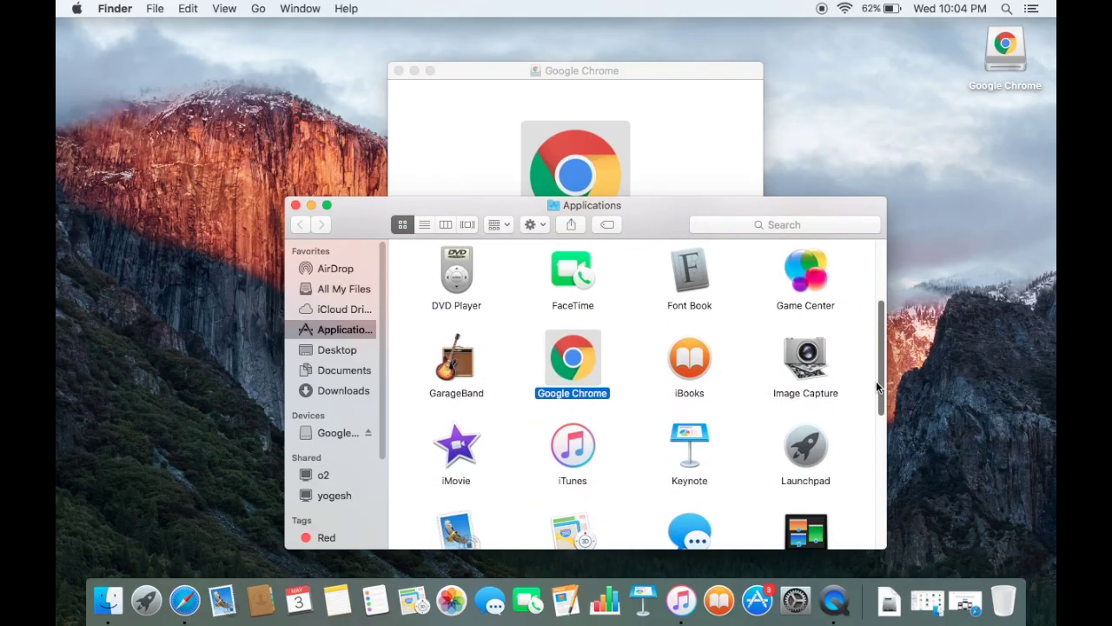
{"action": "double_click", "coordinate": [572, 365]}
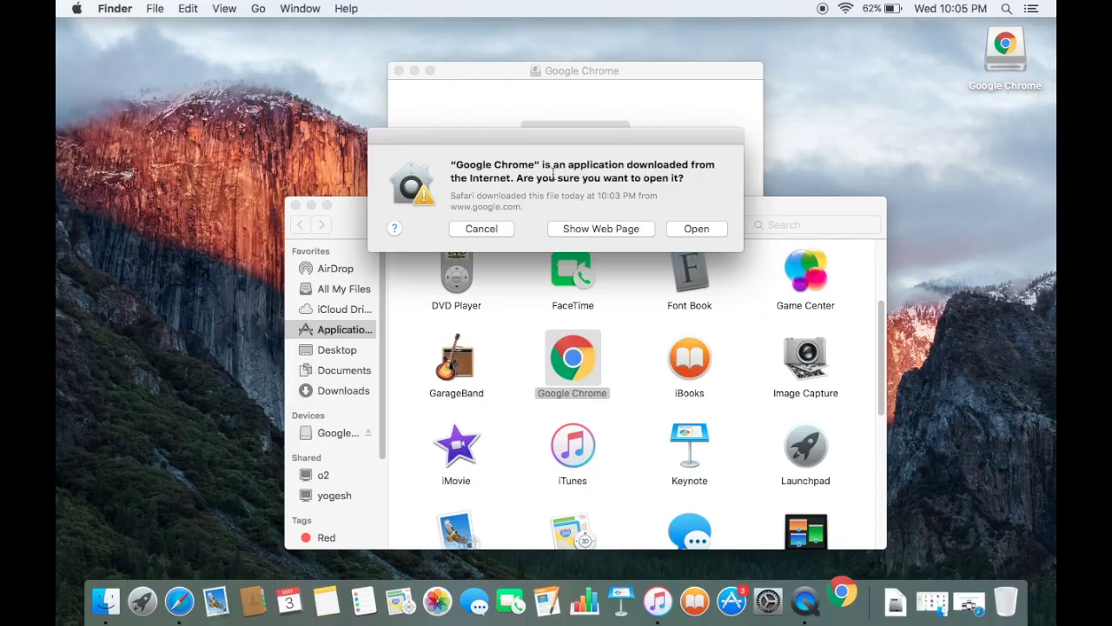
- Confirm opening Chrome, then minimise the Applications and Chrome disk-image windows
{"action": "left_click", "coordinate": [691, 228]}
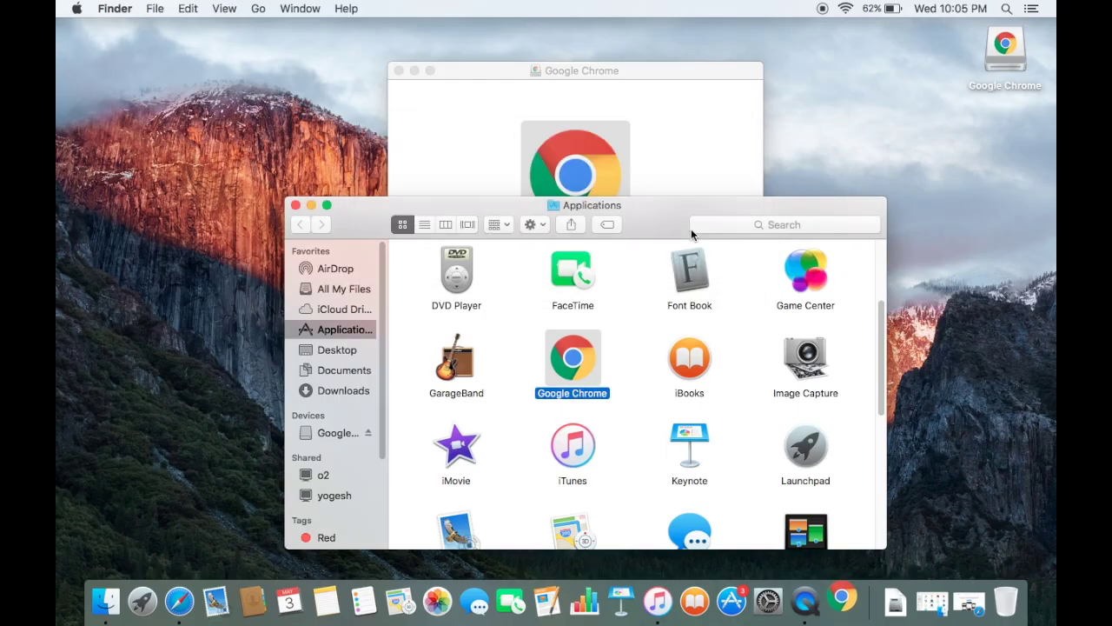
{"action": "left_click", "coordinate": [311, 205]}
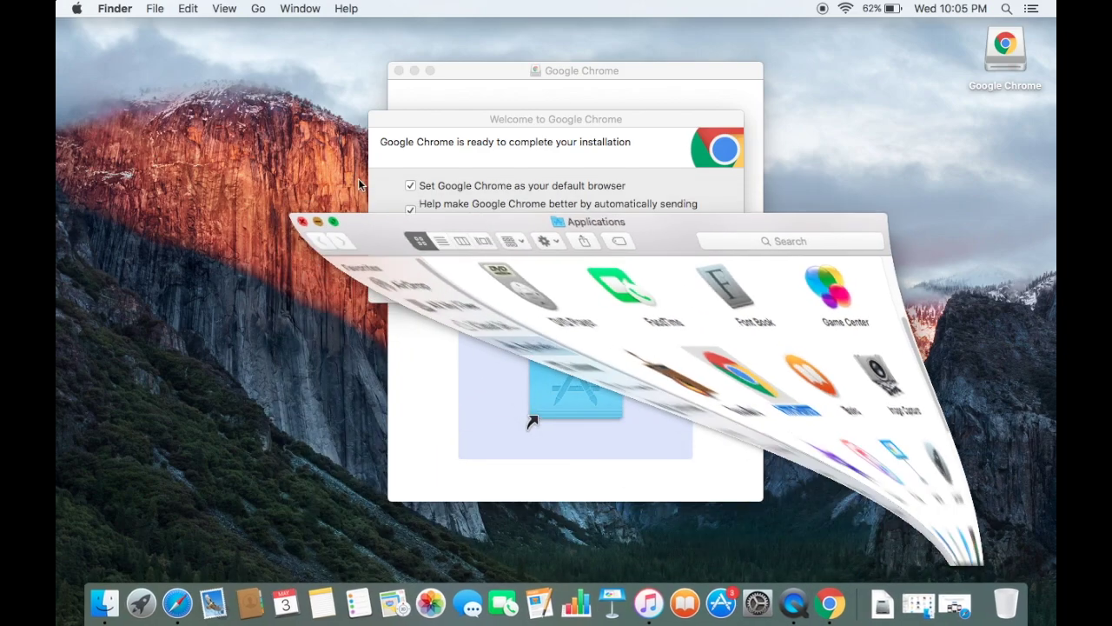
{"action": "left_click", "coordinate": [413, 71]}
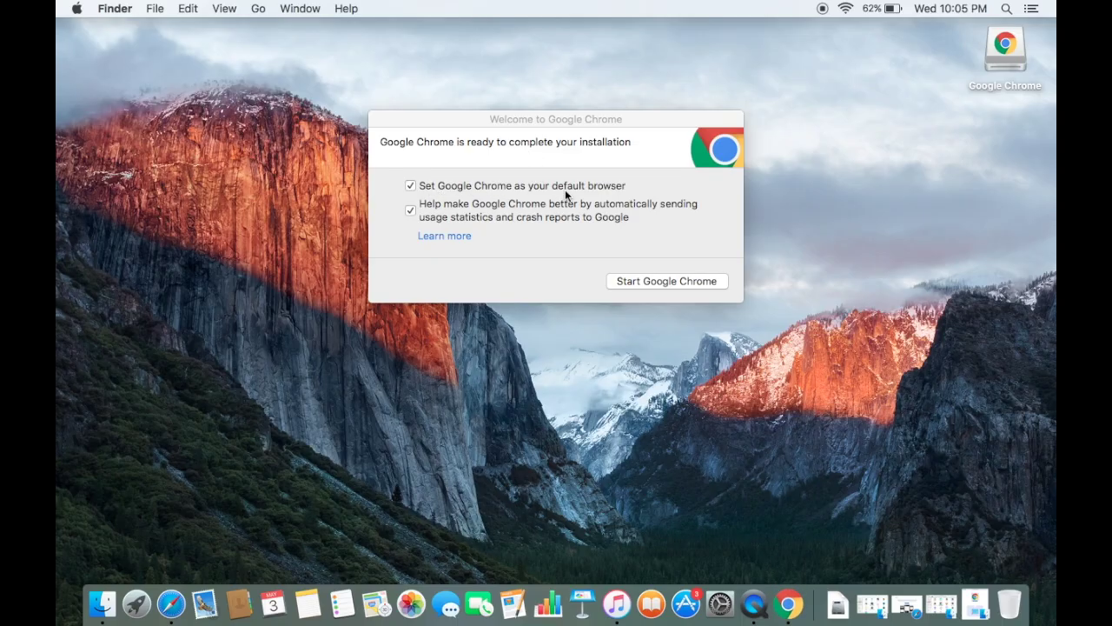
- Start Chrome without making it the default browser, widen its window and open a new tab
{"action": "left_click", "coordinate": [411, 187]}
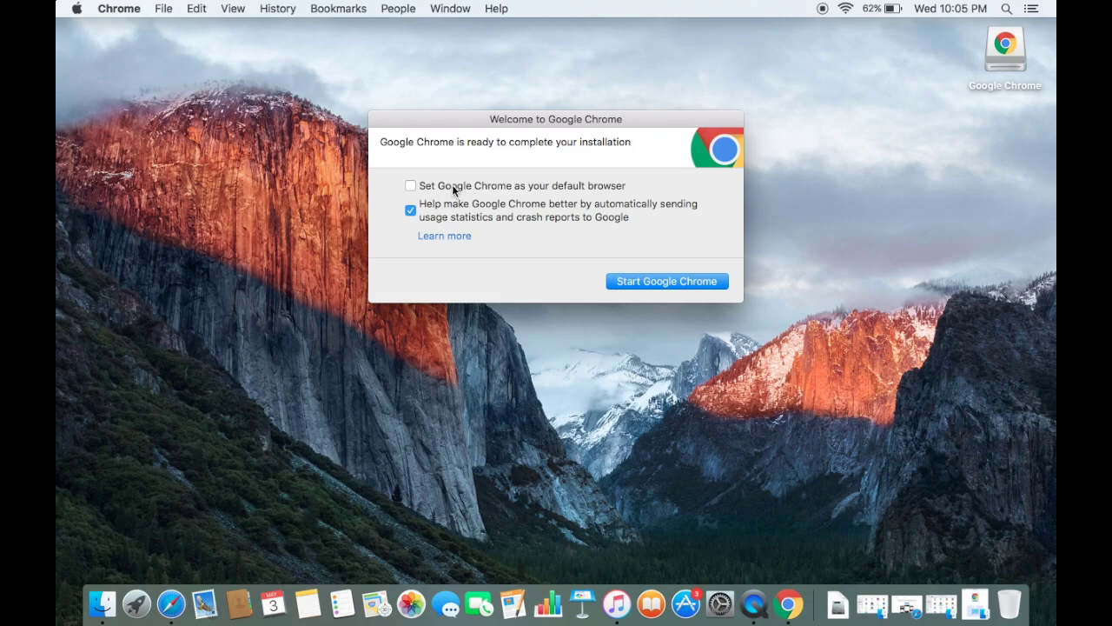
{"action": "left_click", "coordinate": [411, 186]}
{"action": "left_click", "coordinate": [411, 186]}
{"action": "left_click", "coordinate": [637, 282]}
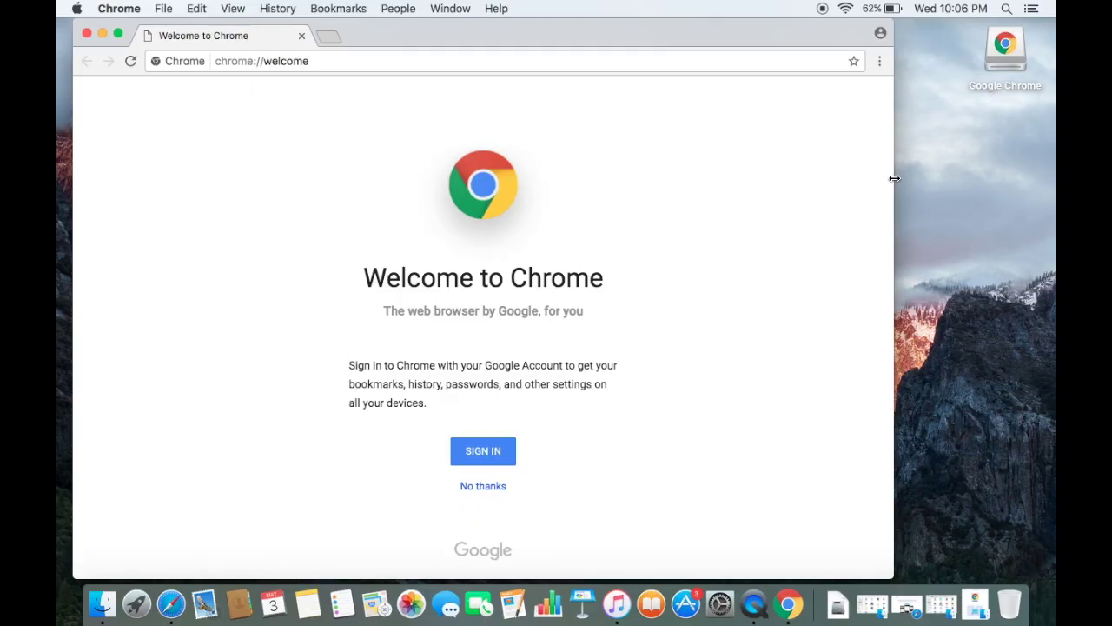
{"action": "left_click_drag", "start_coordinate": [895, 178], "coordinate": [1033, 195]}
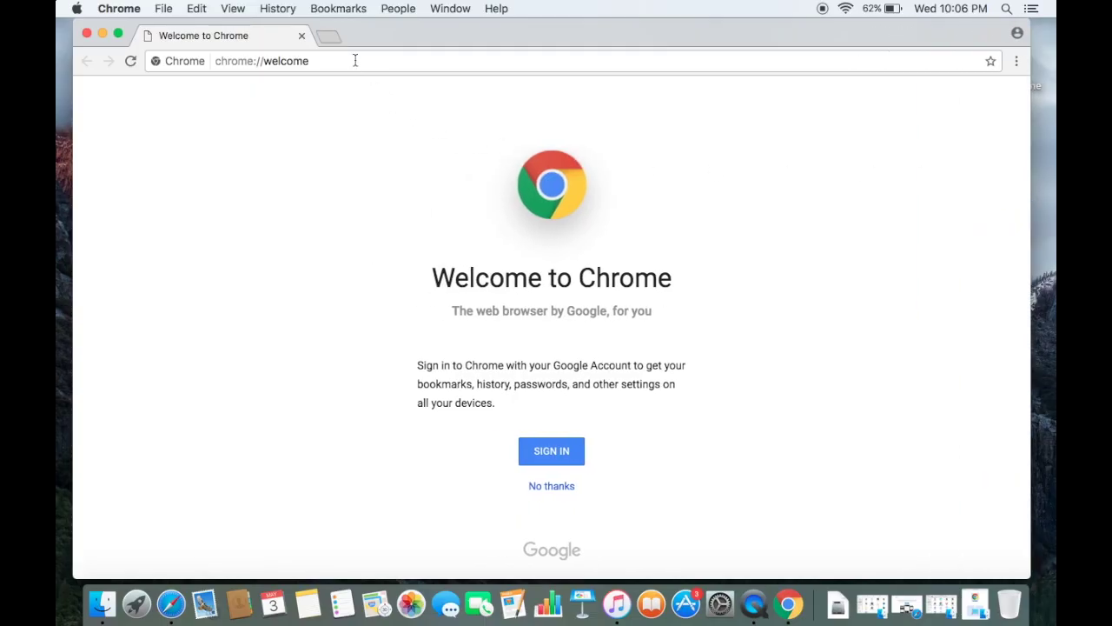
{"action": "left_click", "coordinate": [329, 36]}
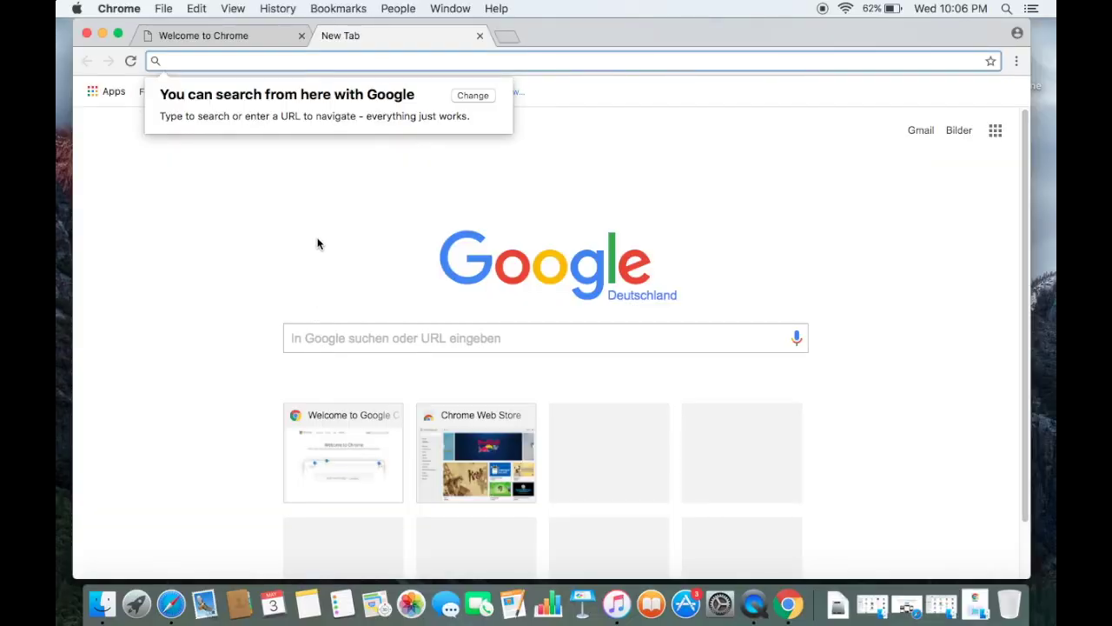
- Search Google for 'youtube' in the new tab and scroll through the google.de results
{"action": "left_click", "coordinate": [385, 60]}
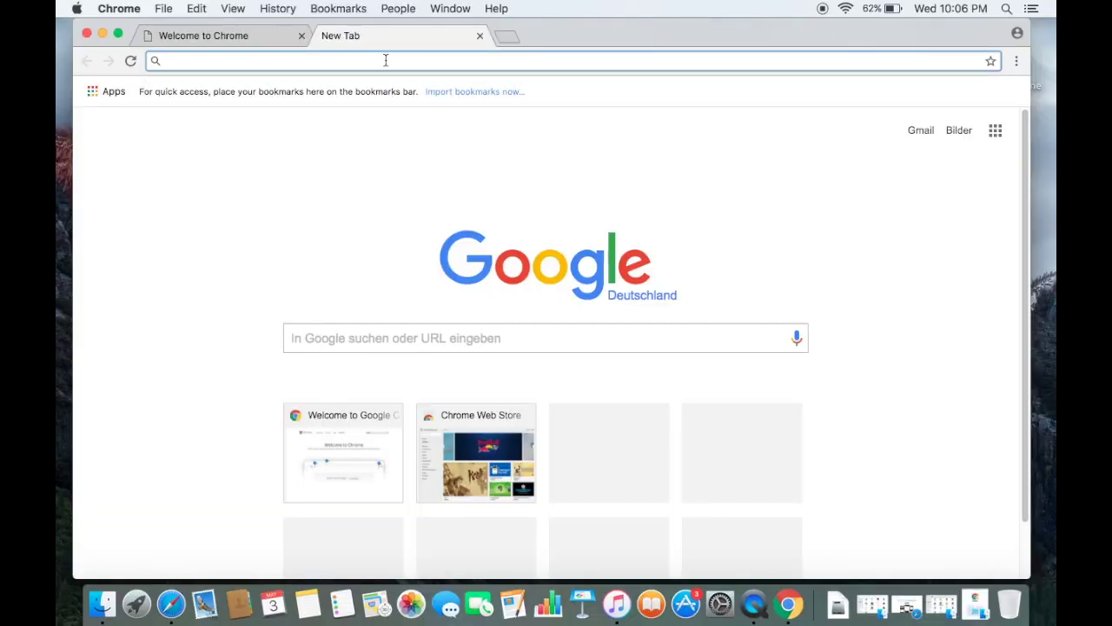
{"action": "type", "text": "youtube"}
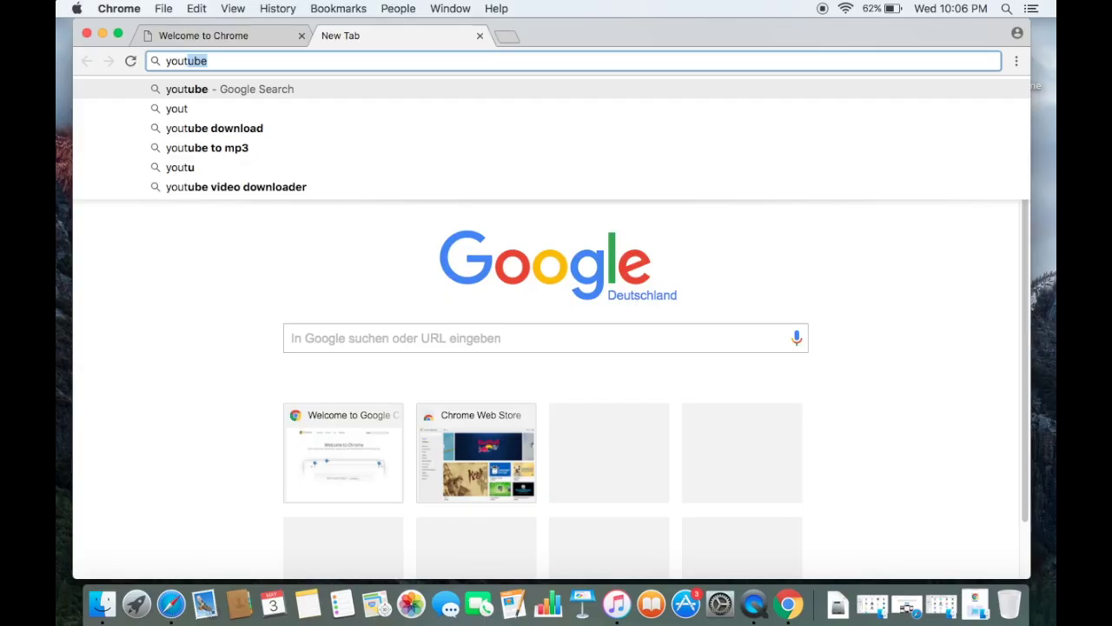
{"action": "key", "text": "Return"}
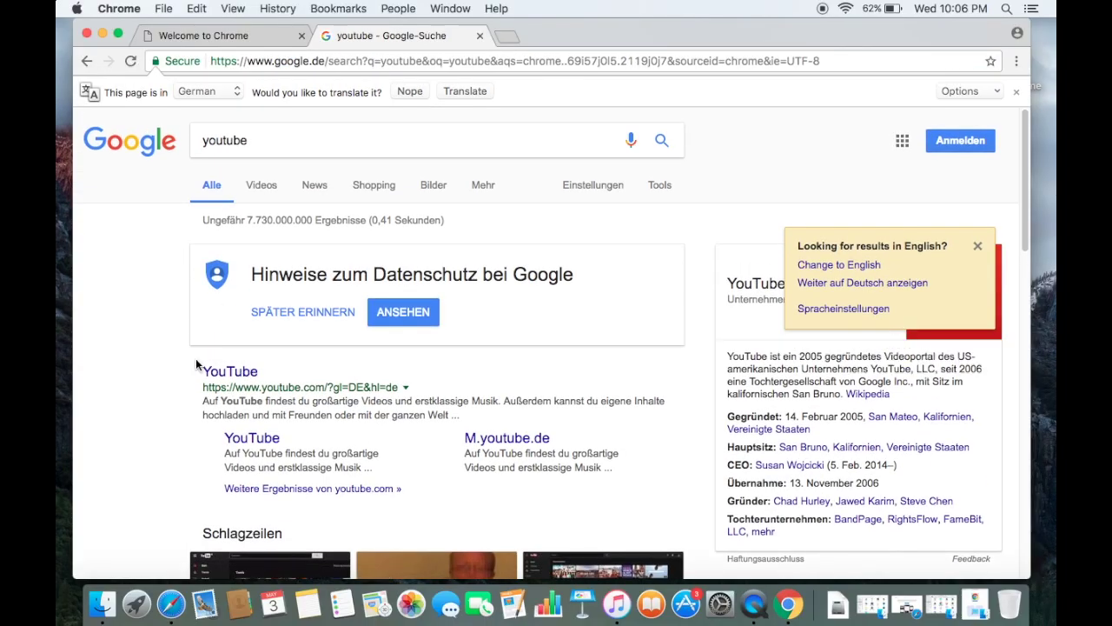
{"action": "scroll", "coordinate": [176, 346], "scroll_direction": "down", "scroll_amount": 15}
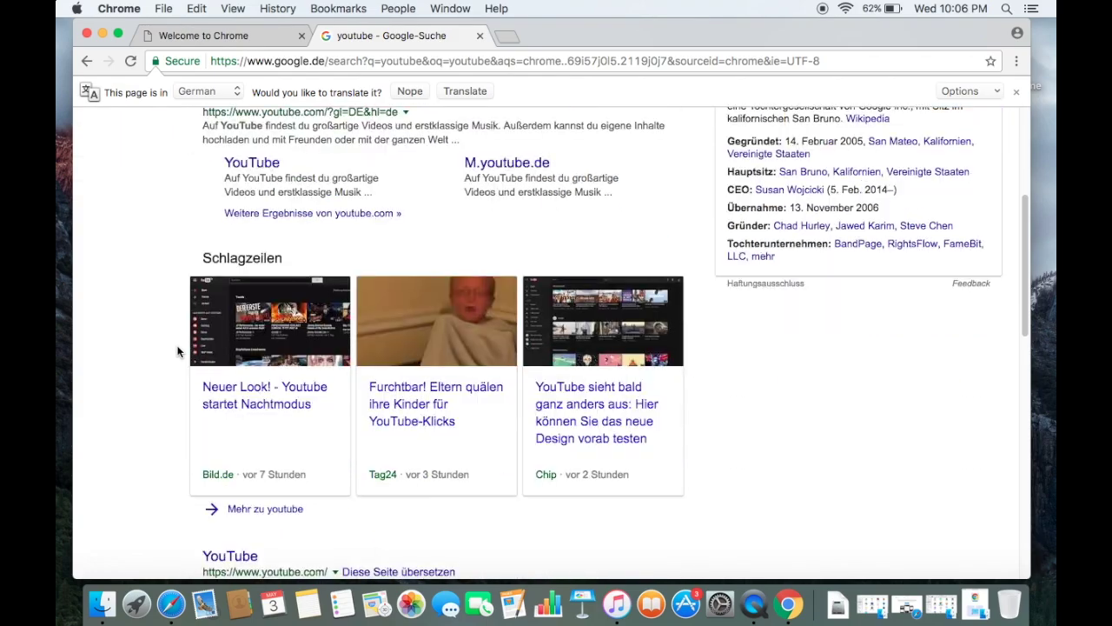
{"action": "scroll", "coordinate": [177, 351], "scroll_direction": "up", "scroll_amount": 15}
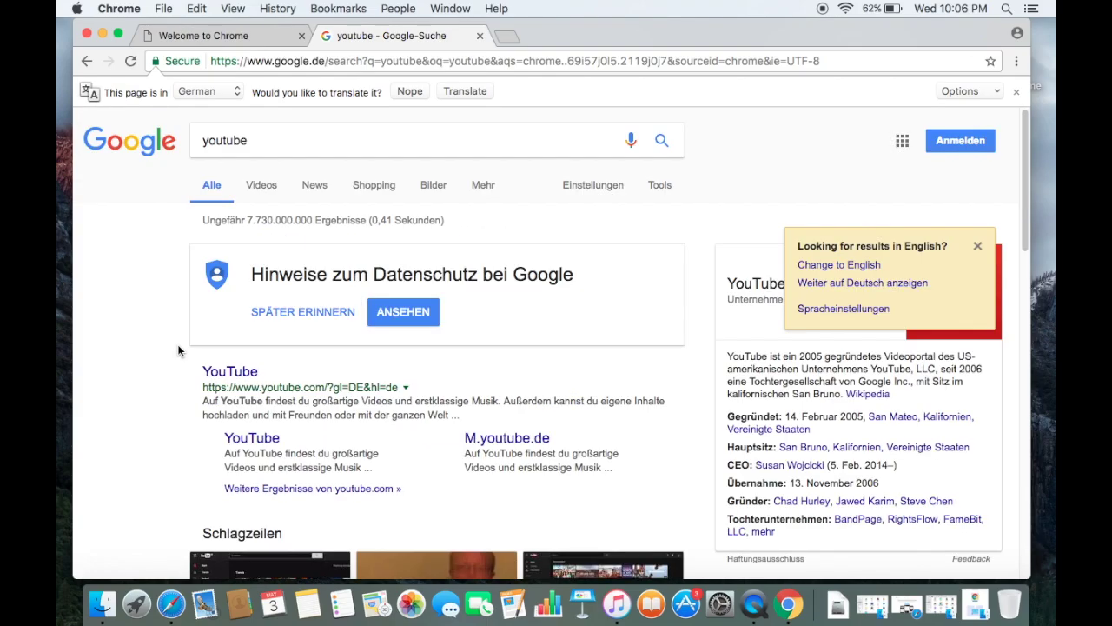